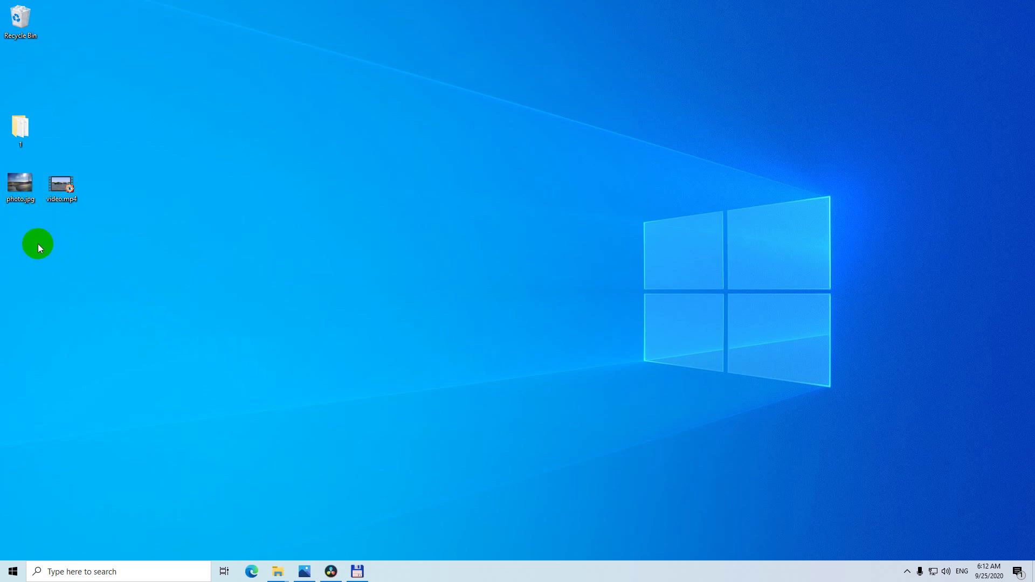
Step: Select photo.jpg and video.mp4 on the desktop to open them in FastStone Image Viewer
{"action": "left_click", "coordinate": [23, 194]}
{"action": "left_click", "coordinate": [59, 190], "text": "ctrl"}
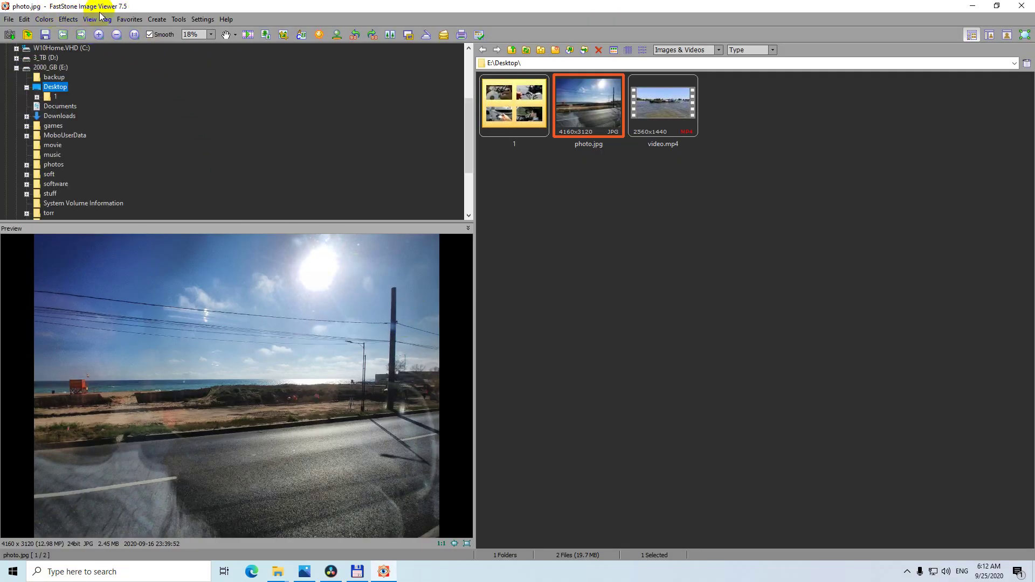
{"action": "key", "text": "Return"}
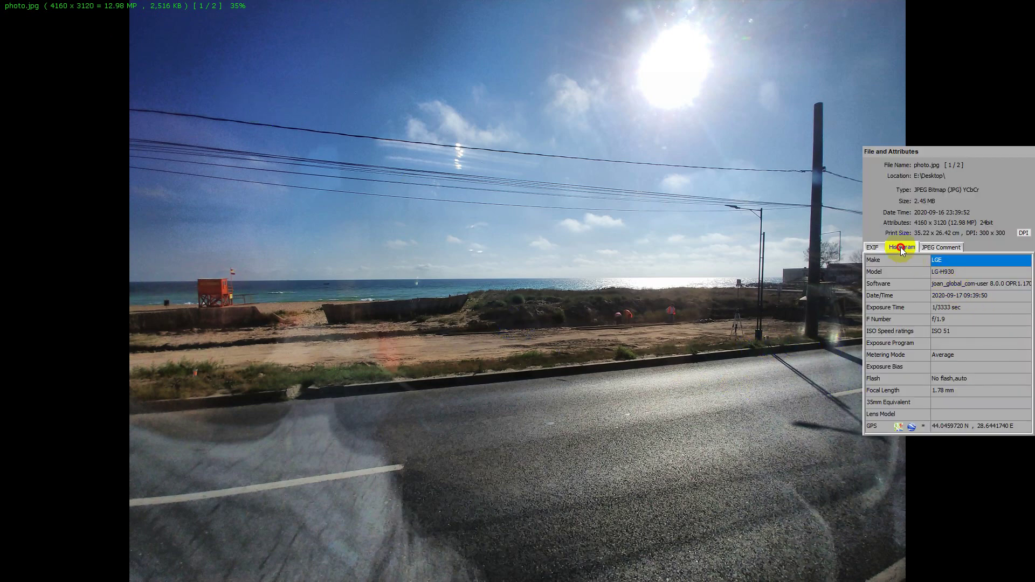
{"action": "left_click", "coordinate": [897, 247]}
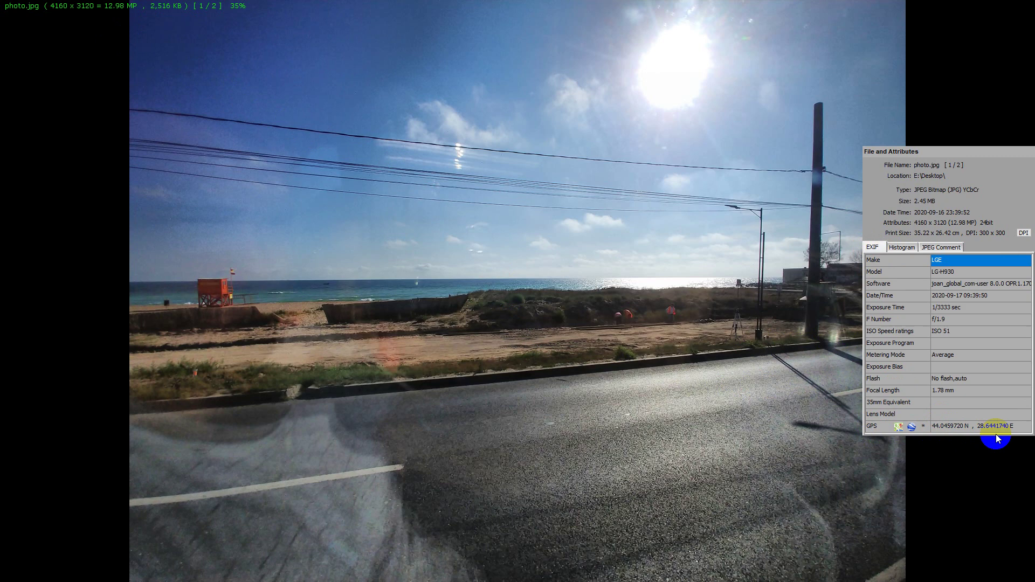
{"action": "key", "text": "Escape"}
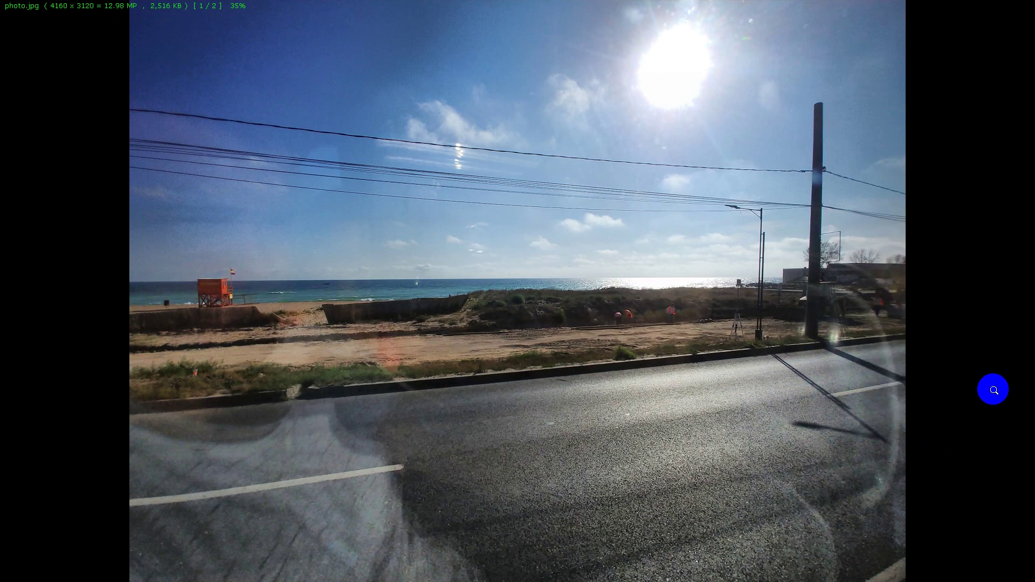
Step: Follow the photo's EXIF GPS link to a Google Maps pin near Eforie Nord
{"action": "left_click", "coordinate": [993, 390]}
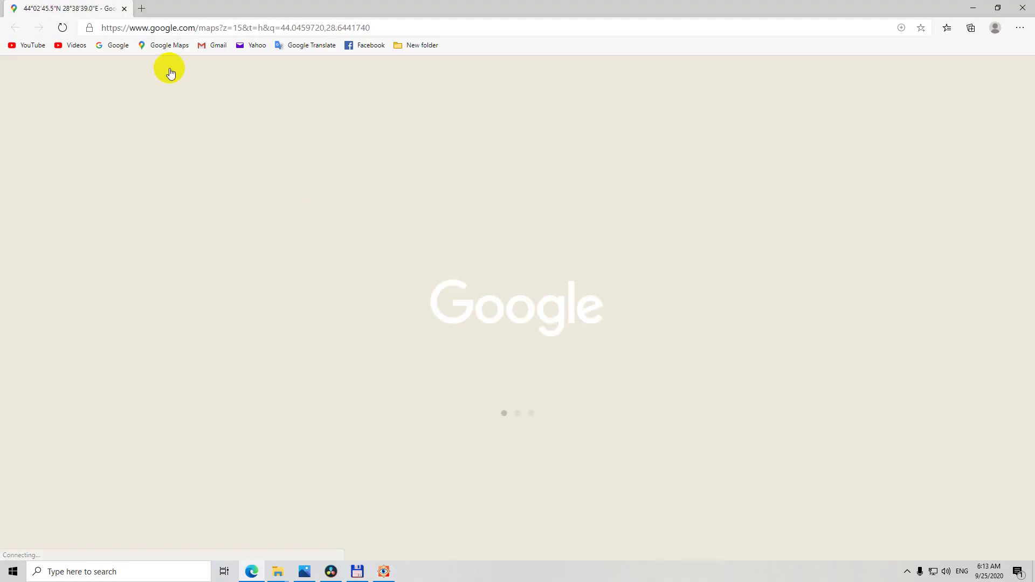
{"action": "scroll", "coordinate": [665, 318], "scroll_direction": "down", "scroll_amount": 3}
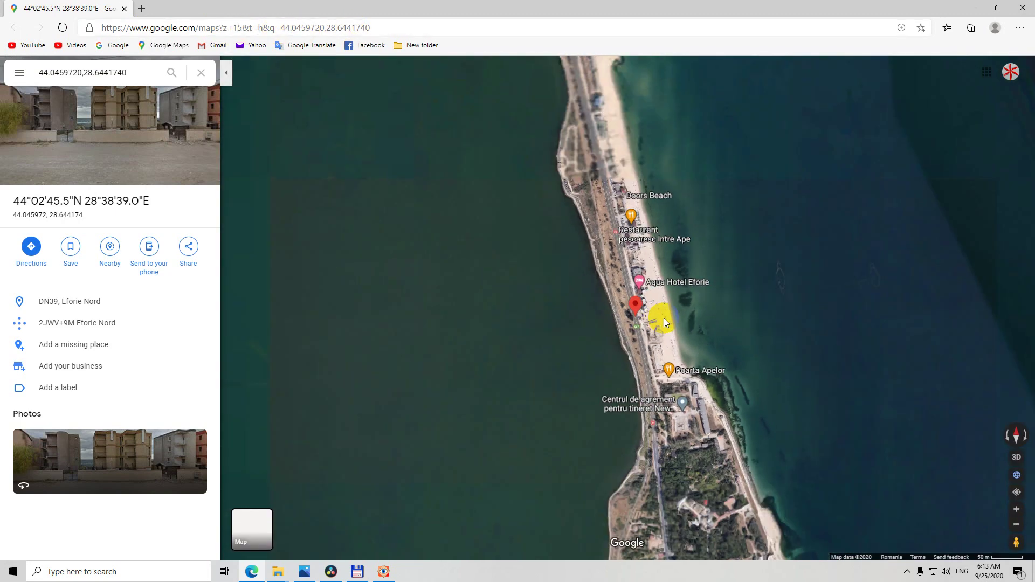
{"action": "scroll", "coordinate": [671, 334], "scroll_direction": "down", "scroll_amount": 3}
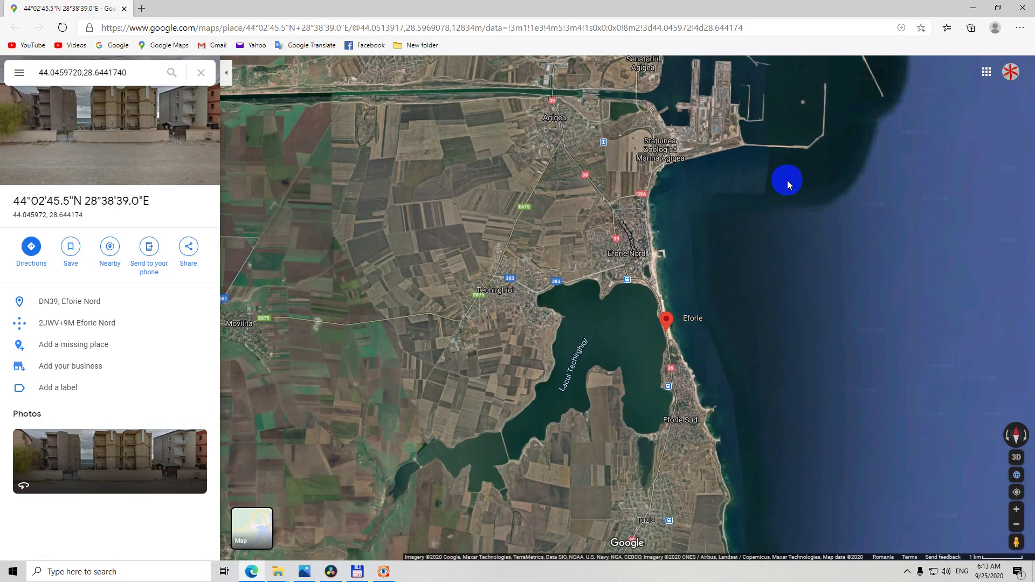
Step: Close the map, preview video.mp4 in FastStone with no GPS data, and close FastStone
{"action": "left_click", "coordinate": [124, 8]}
{"action": "mouse_move", "coordinate": [518, 3]}
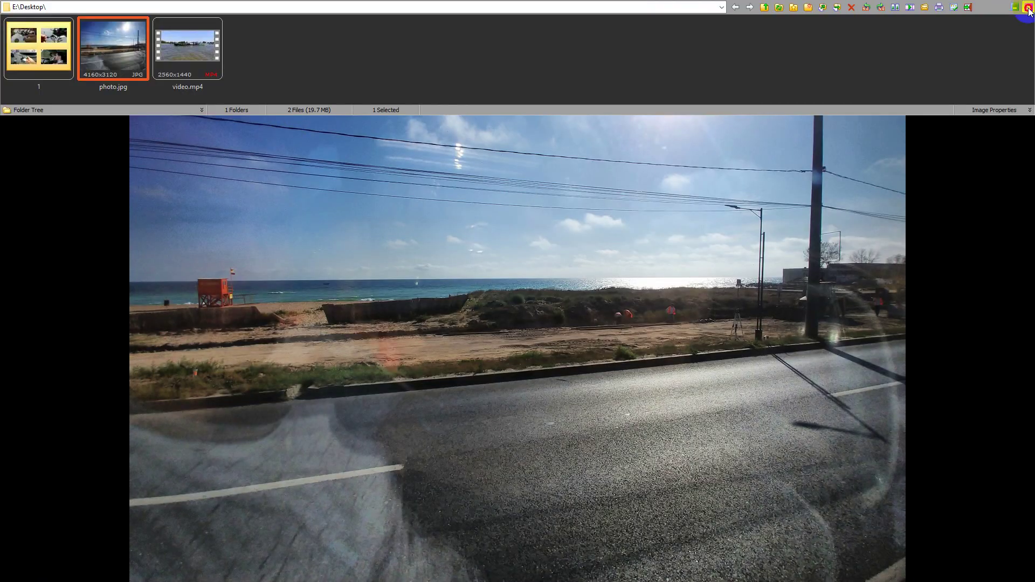
{"action": "left_click", "coordinate": [1027, 8]}
{"action": "left_click", "coordinate": [1024, 10]}
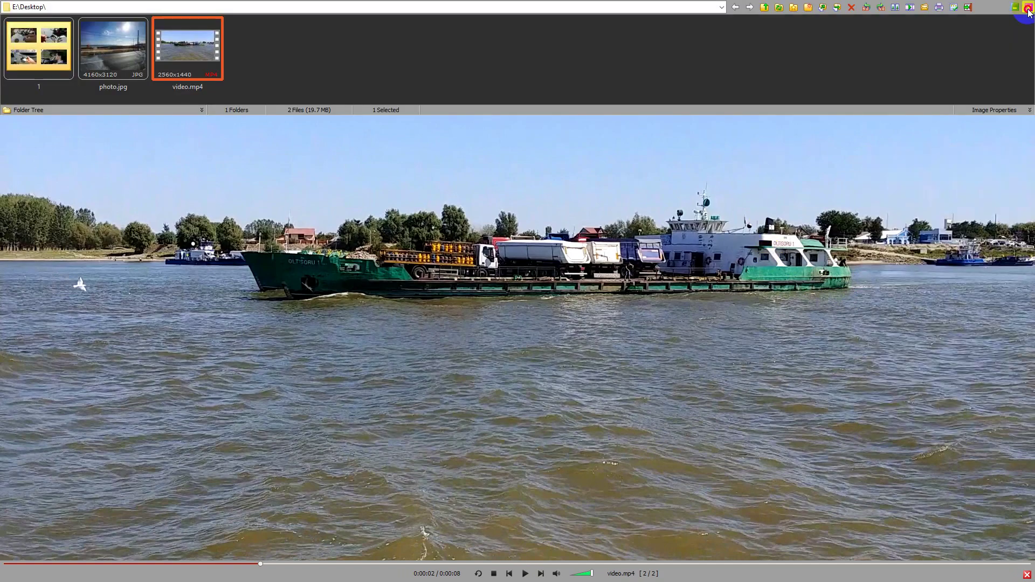
{"action": "left_click", "coordinate": [1028, 8]}
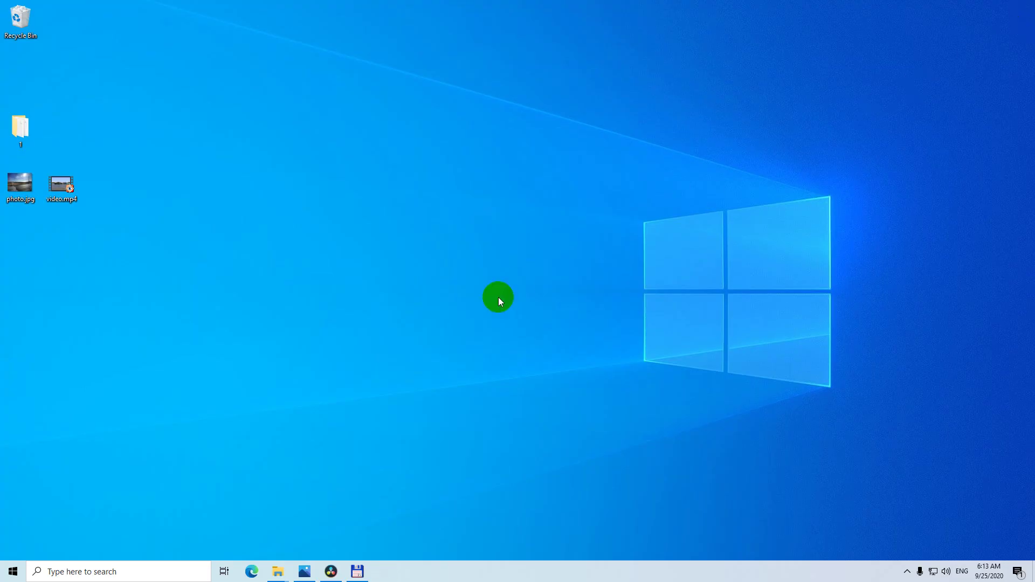
Step: Bring Total Commander forward on the Desktop folder and highlight video.mp4
{"action": "left_click", "coordinate": [358, 572]}
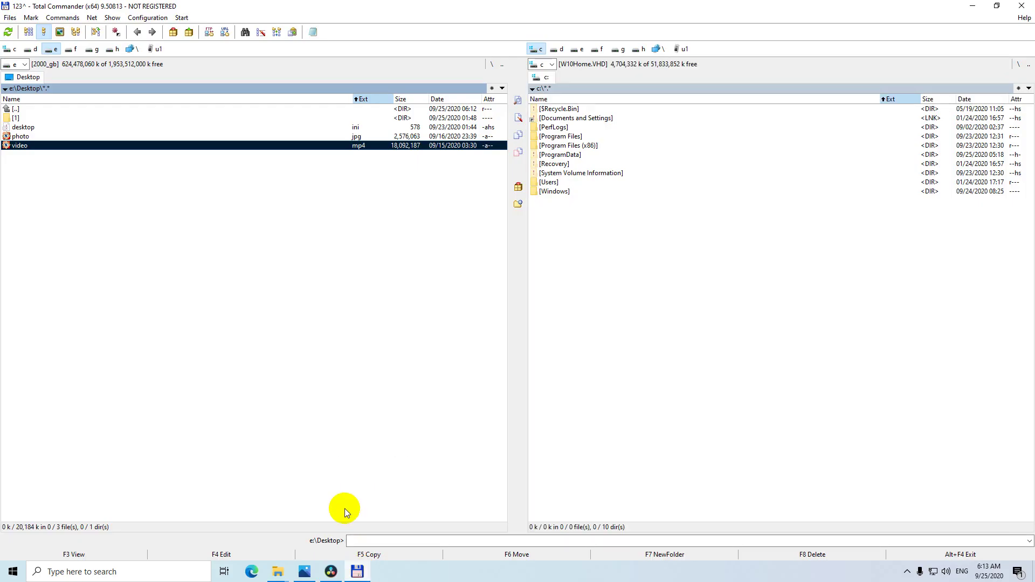
{"action": "left_click", "coordinate": [23, 136]}
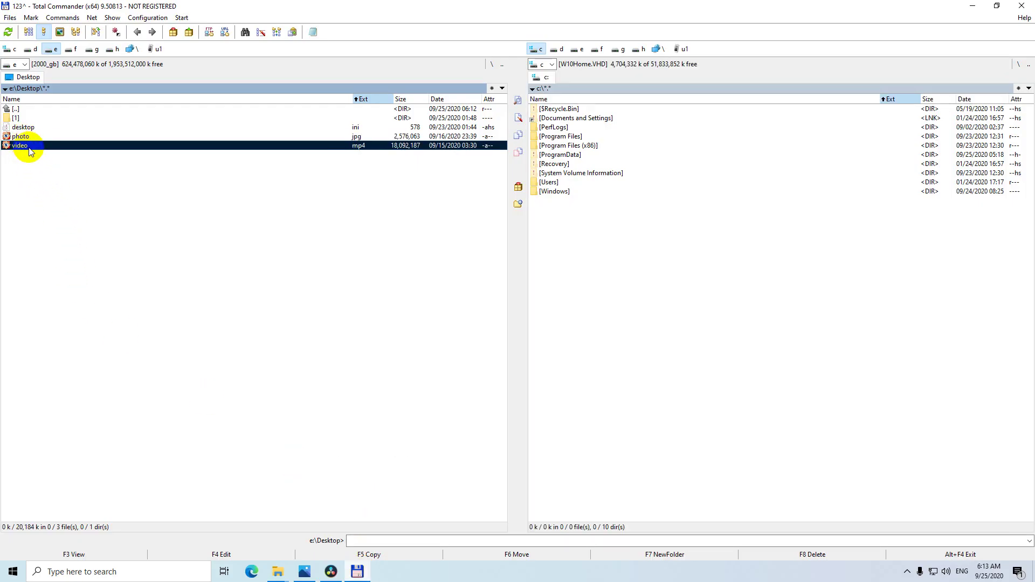
Step: Show video.mp4 as text only in Lister, copy the string 45.2878+027.9936, and close Lister
{"action": "left_click", "coordinate": [85, 555]}
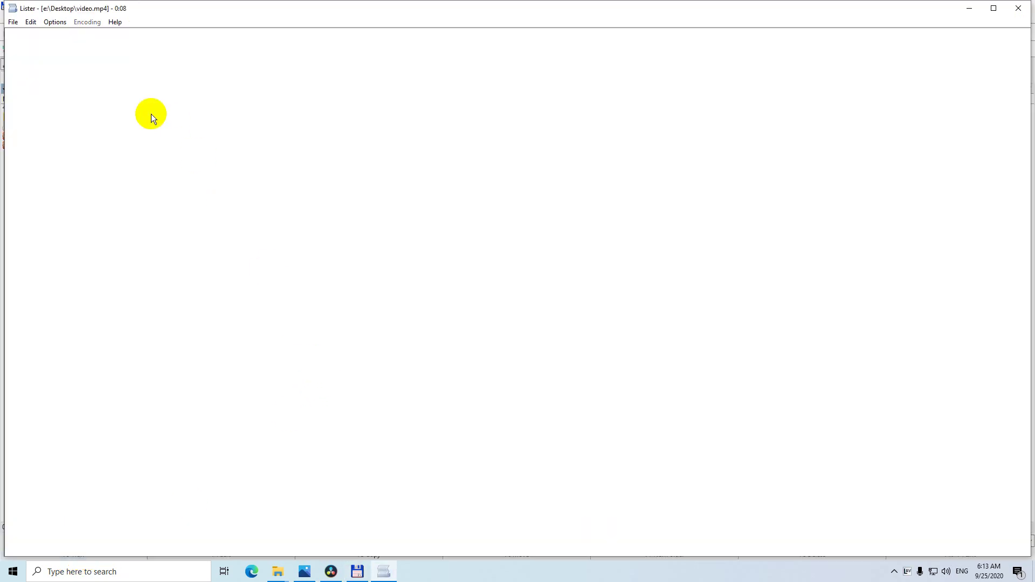
{"action": "left_click", "coordinate": [54, 22]}
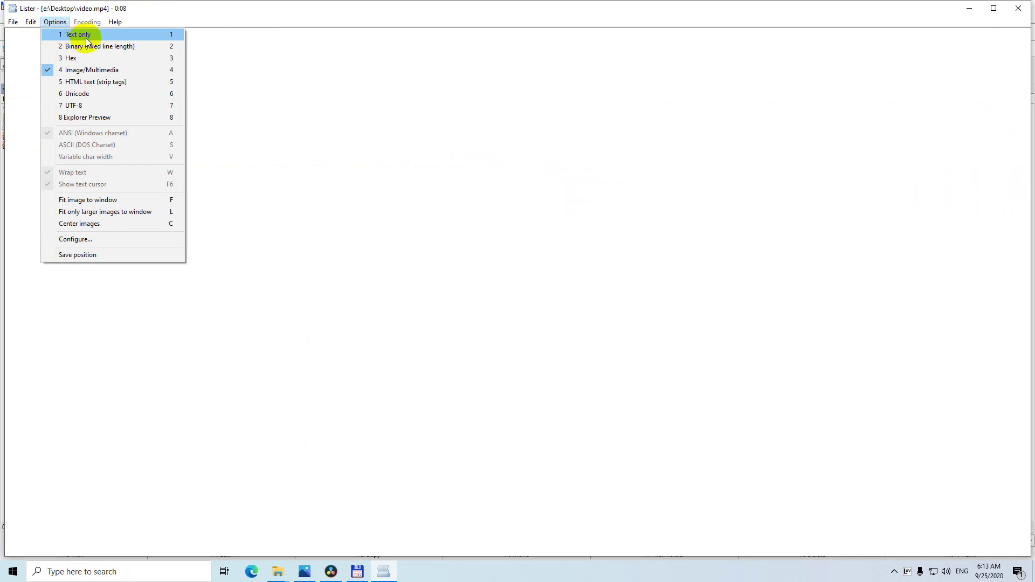
{"action": "left_click", "coordinate": [103, 33]}
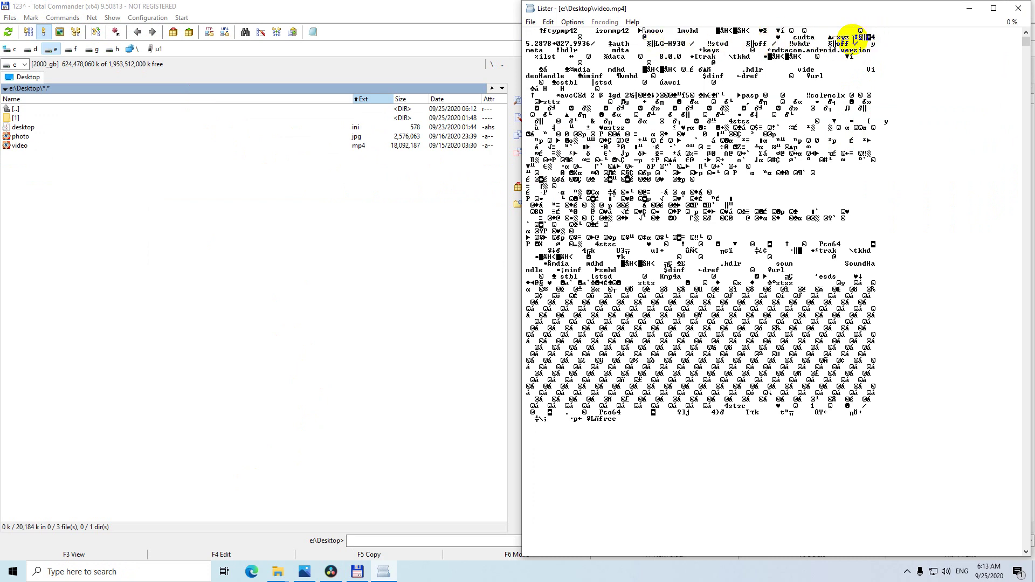
{"action": "left_click_drag", "start_coordinate": [528, 43], "coordinate": [593, 43]}
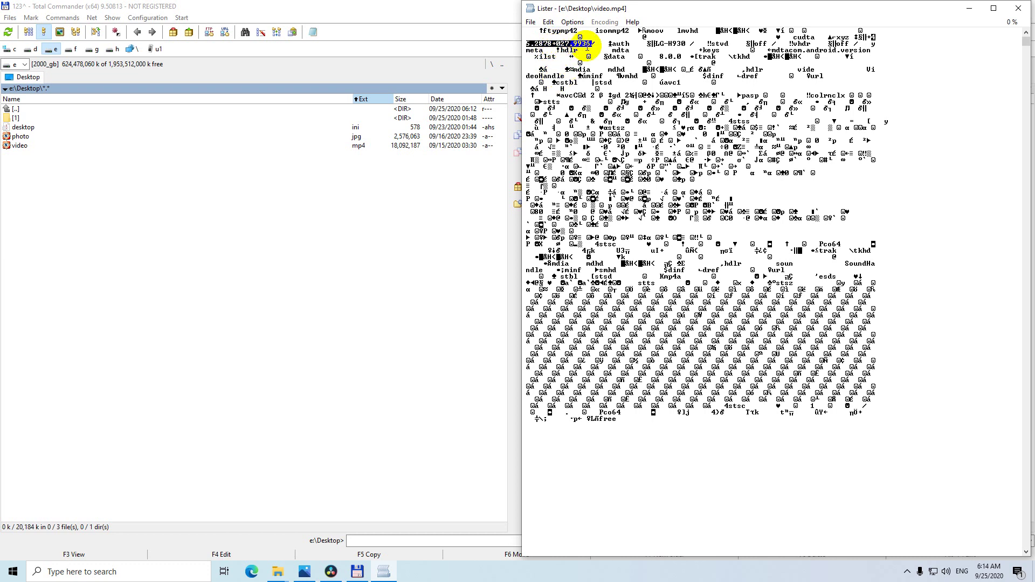
{"action": "right_click", "coordinate": [577, 43]}
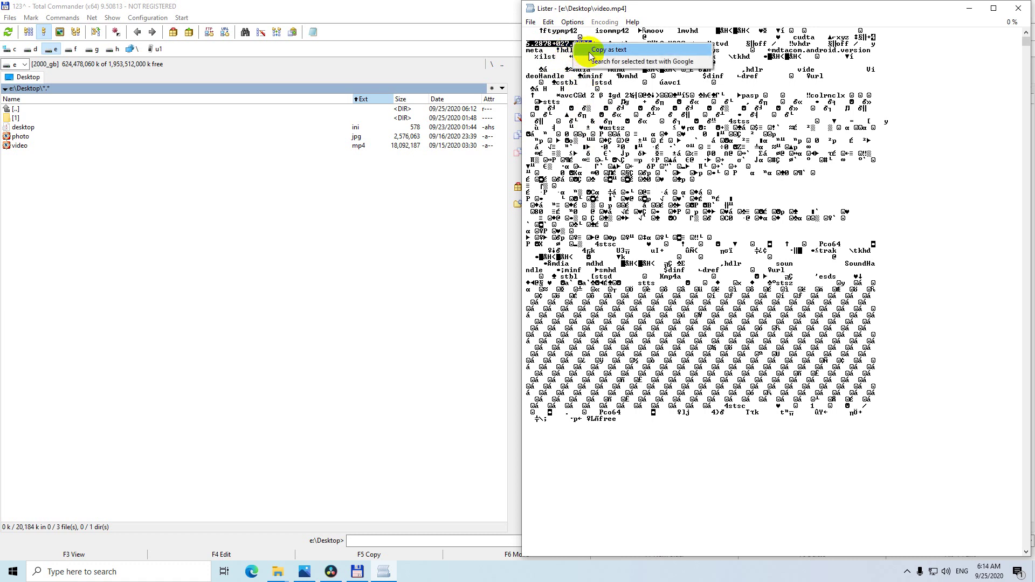
{"action": "left_click", "coordinate": [600, 50]}
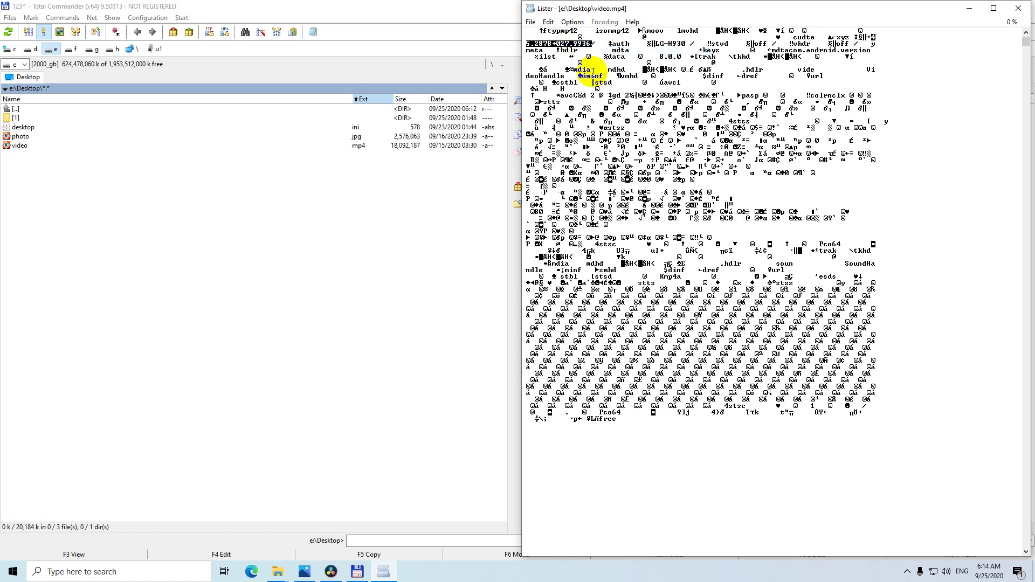
{"action": "left_click", "coordinate": [1018, 10]}
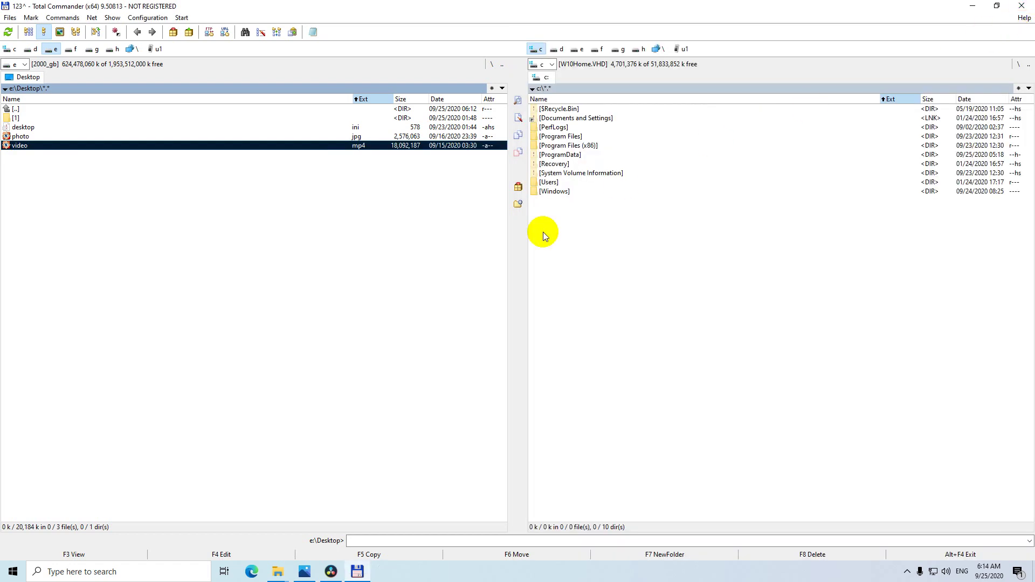
Step: Paste the copied coordinates into Google Maps search in Edge and delete the stray '+0'
{"action": "left_click", "coordinate": [251, 572]}
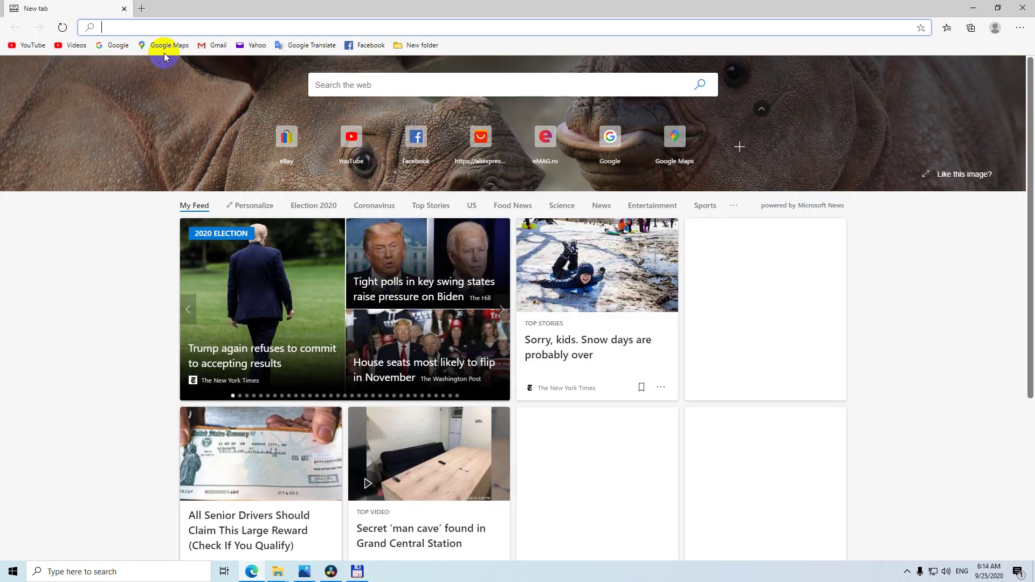
{"action": "left_click", "coordinate": [169, 46]}
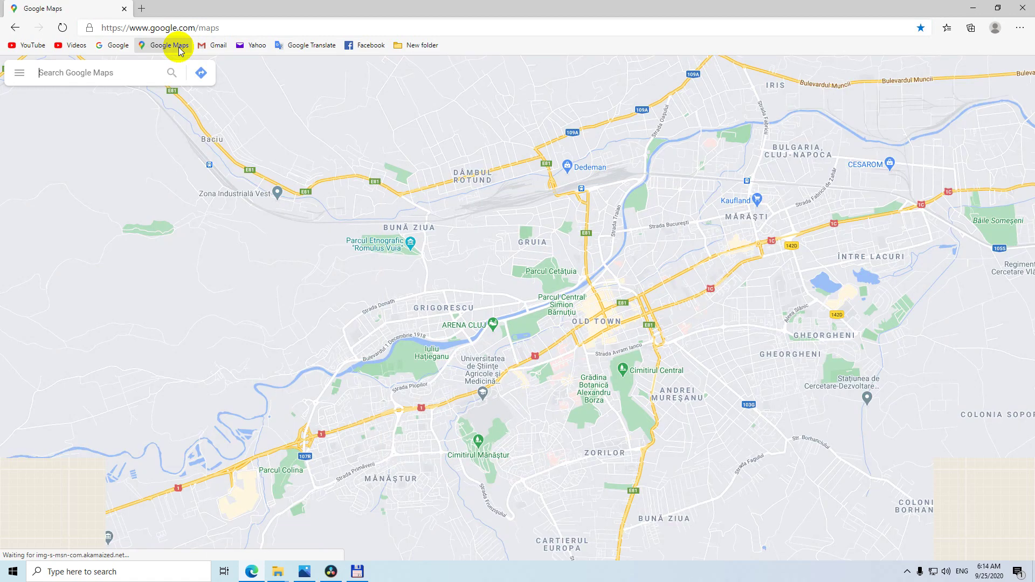
{"action": "right_click", "coordinate": [71, 72]}
{"action": "left_click", "coordinate": [101, 173]}
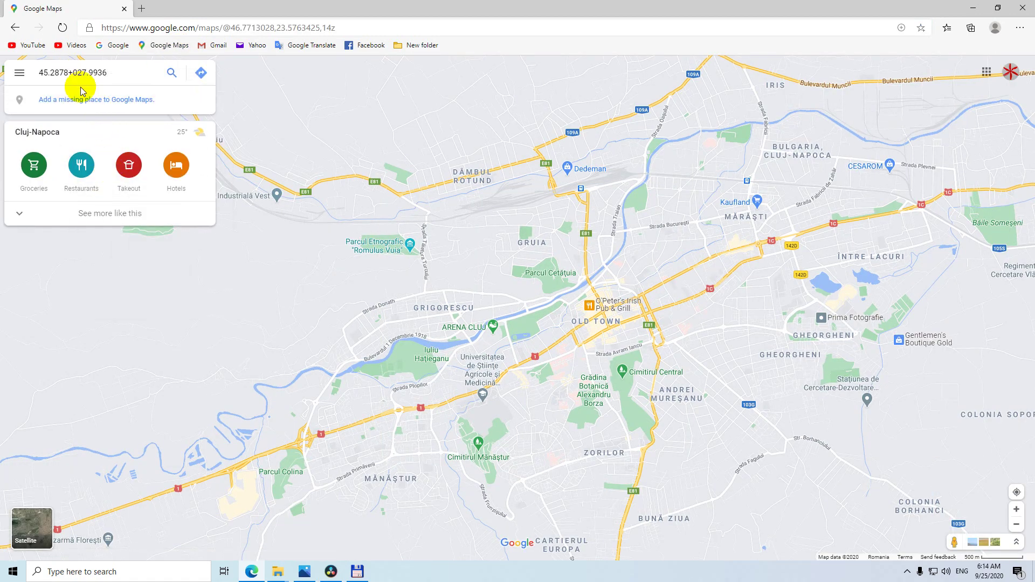
{"action": "left_click_drag", "start_coordinate": [69, 72], "coordinate": [77, 72]}
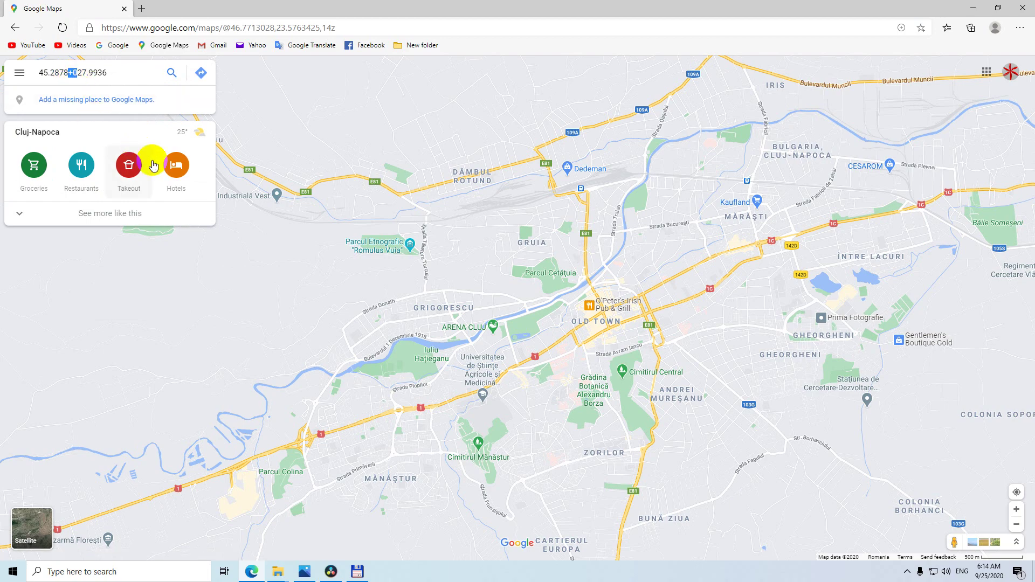
{"action": "key", "text": "BackSpace"}
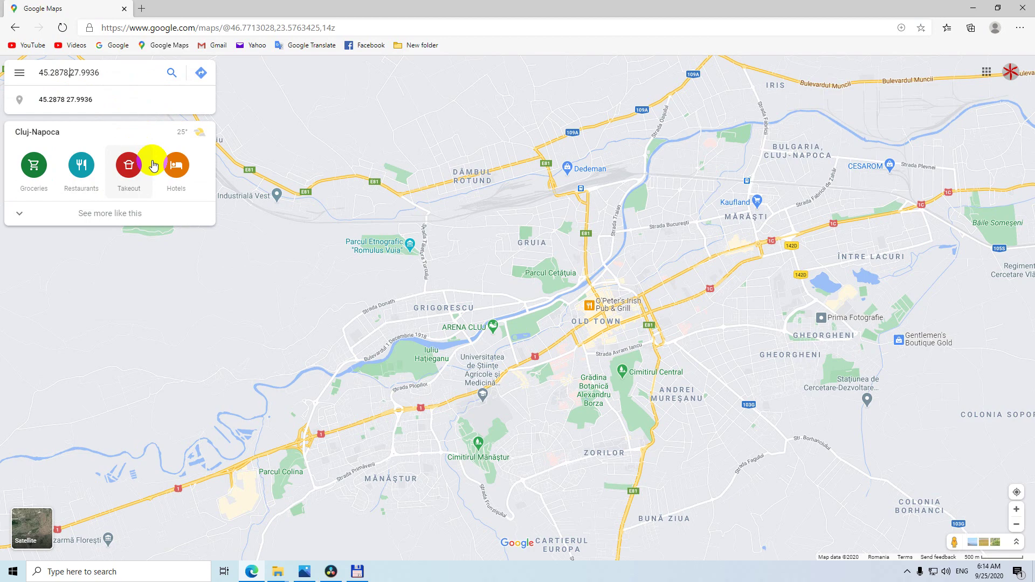
Step: Search 45.2878, 27.9936 to pin the location on the Danube beside Brăila
{"action": "key", "text": "Return"}
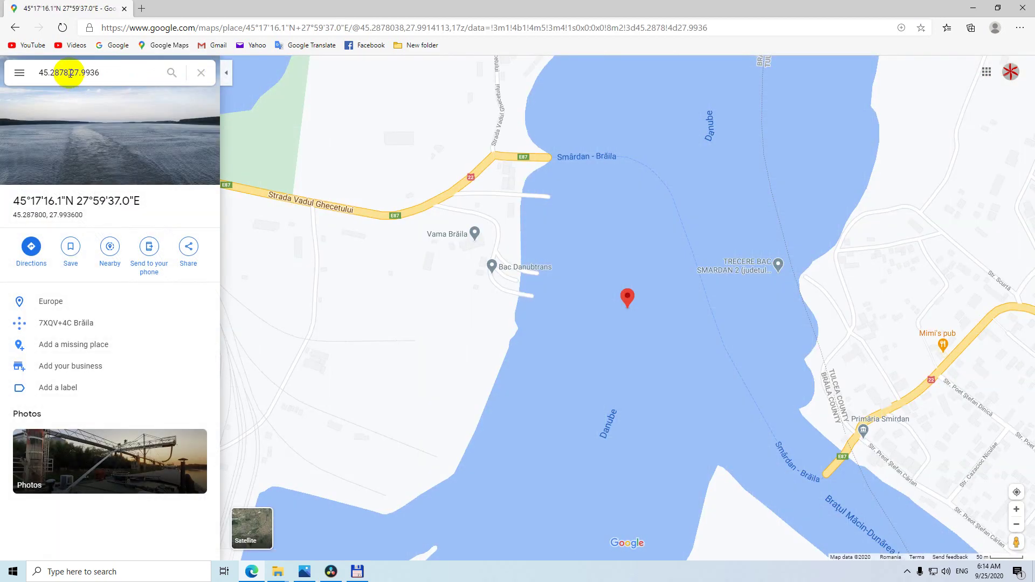
{"action": "left_click", "coordinate": [68, 72]}
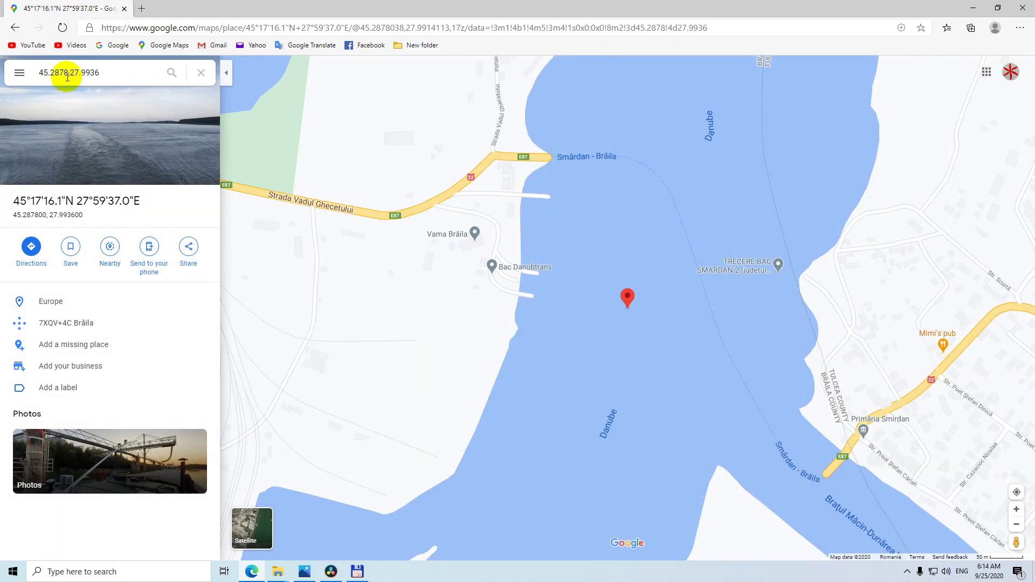
{"action": "type", "text": ","}
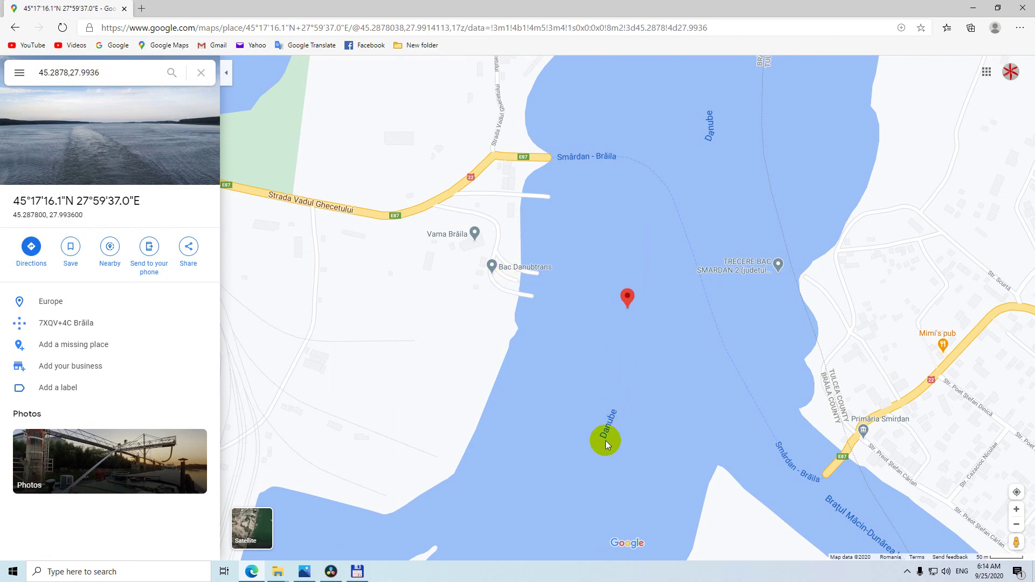
{"action": "scroll", "coordinate": [618, 396], "scroll_direction": "down", "scroll_amount": 3}
{"action": "scroll", "coordinate": [624, 380], "scroll_direction": "down", "scroll_amount": 2}
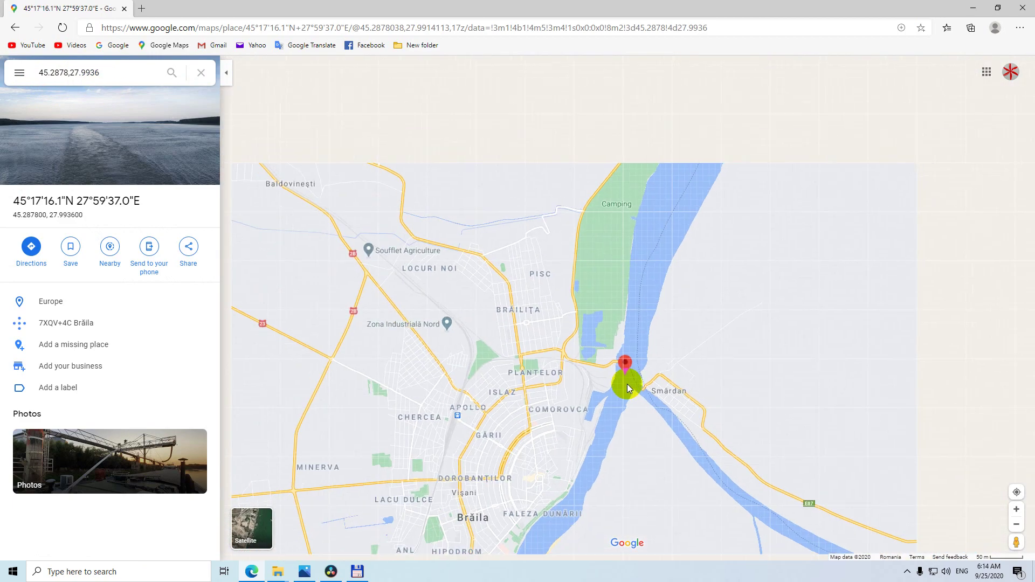
{"action": "scroll", "coordinate": [627, 384], "scroll_direction": "up", "scroll_amount": 1}
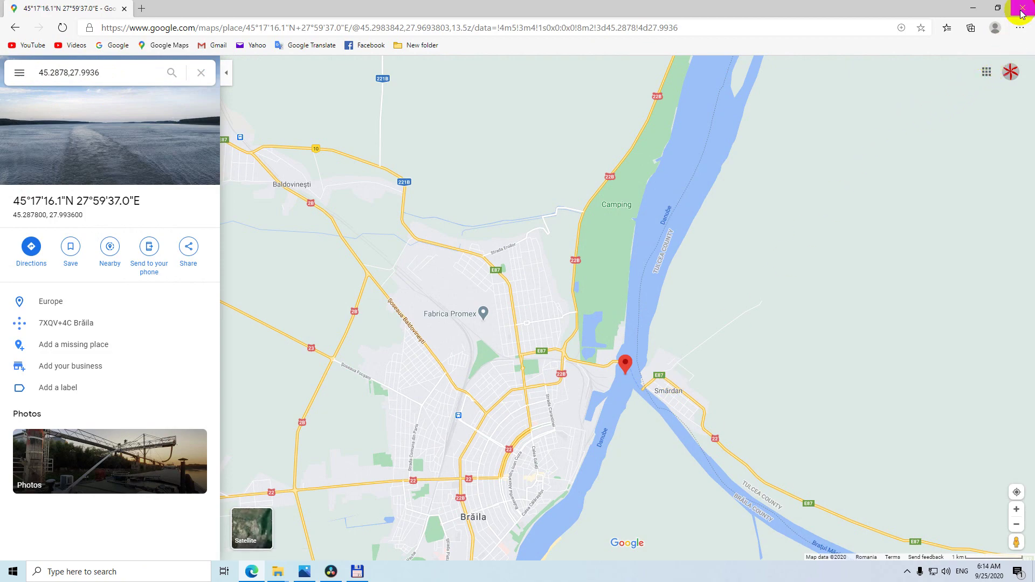
Step: Close the browser showing the video's Danube location
{"action": "left_click", "coordinate": [123, 8]}
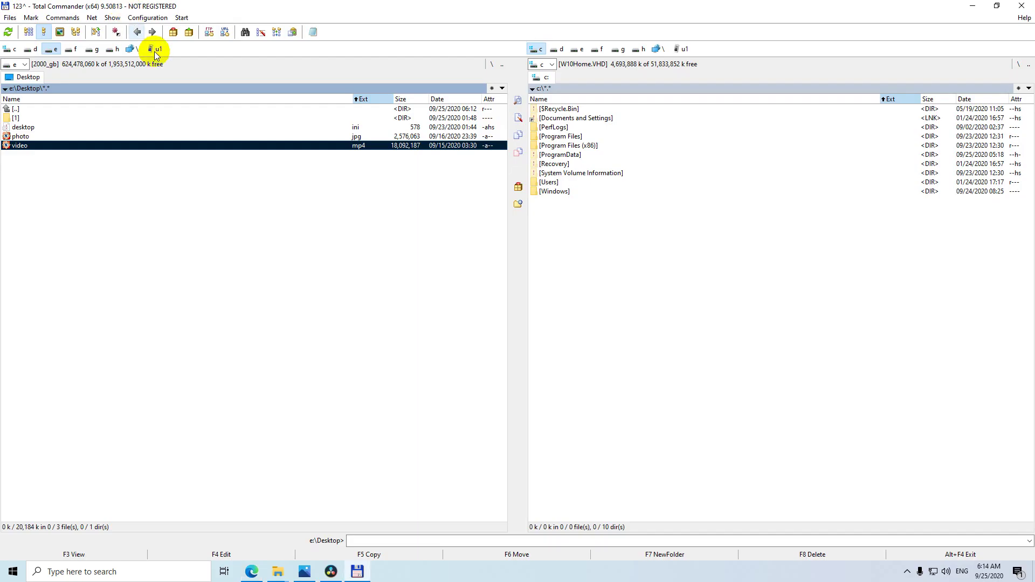